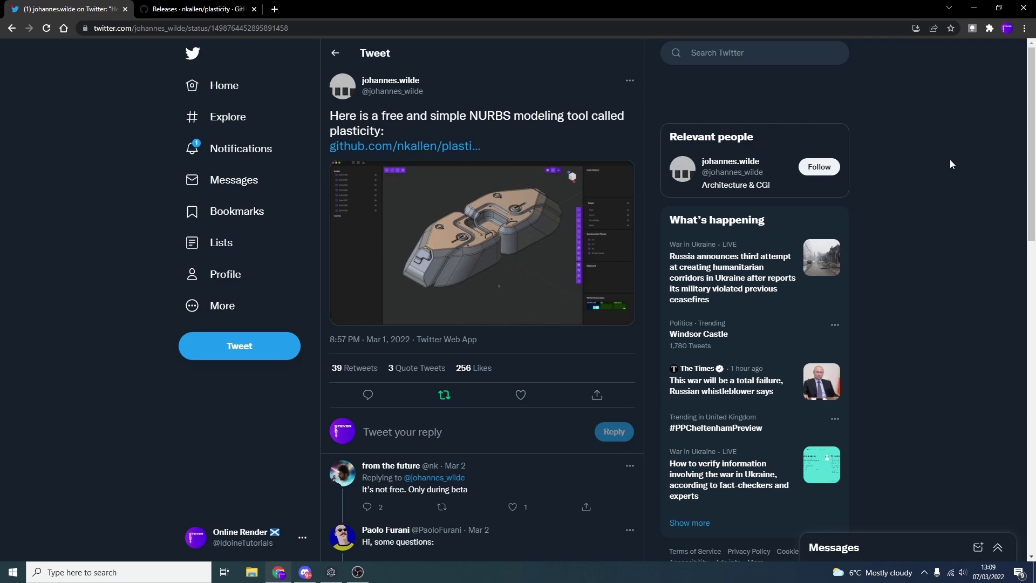
- Switch to Plasticity and create a sphere centred on the origin
{"action": "left_click", "coordinate": [331, 571]}
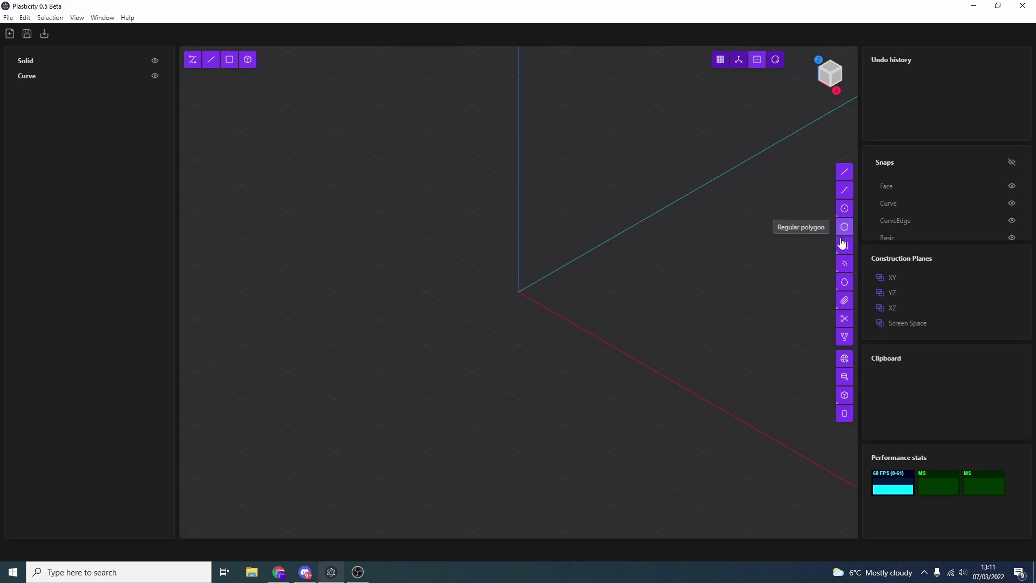
{"action": "left_click", "coordinate": [845, 360]}
{"action": "left_click", "coordinate": [517, 293]}
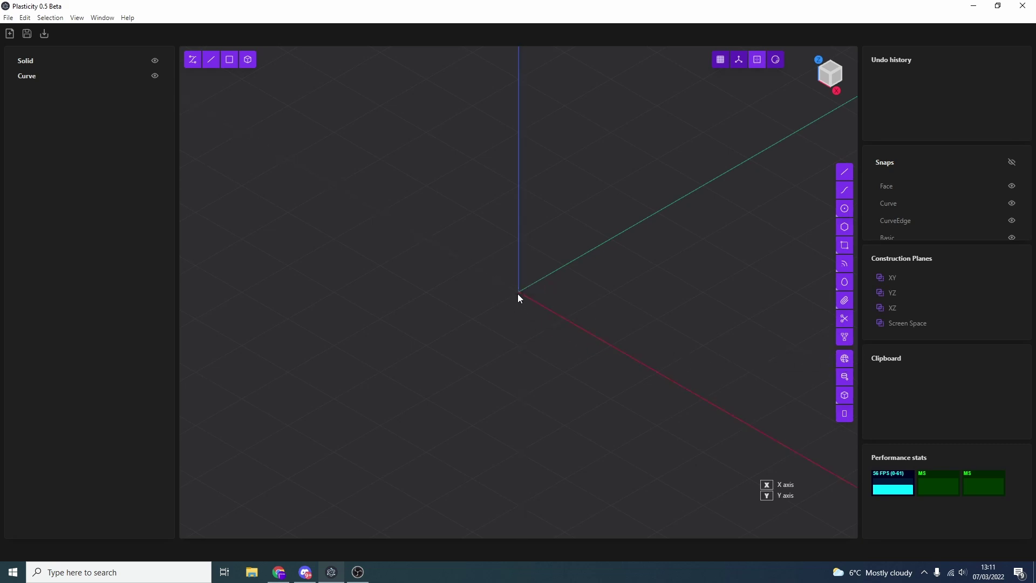
{"action": "left_click", "coordinate": [587, 254]}
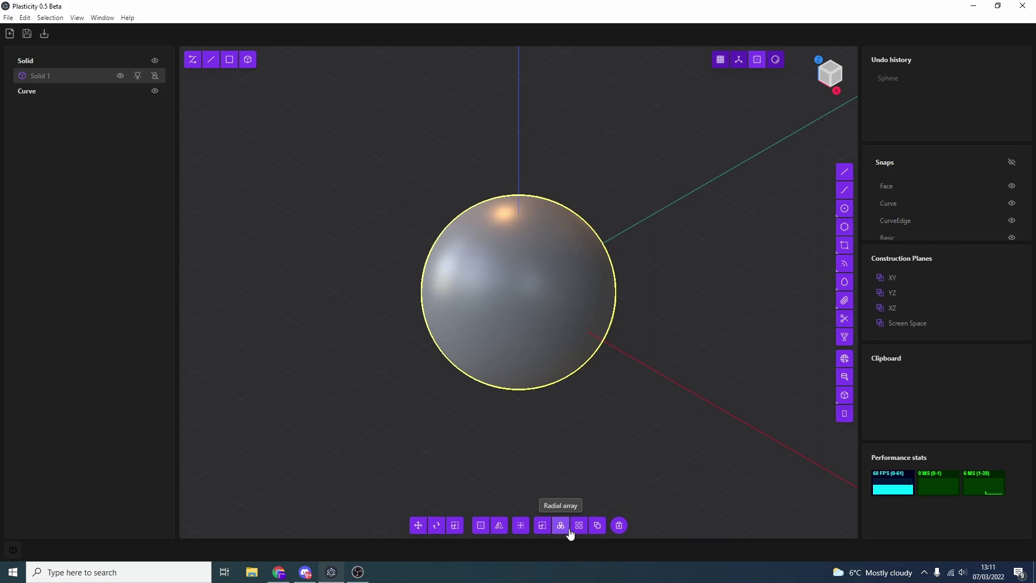
- Draw a closed four-sided line outline on the XY plane beside the sphere, straddling the X axis
{"action": "middle_click_drag", "start_coordinate": [737, 352], "coordinate": [772, 313]}
{"action": "left_click", "coordinate": [845, 173]}
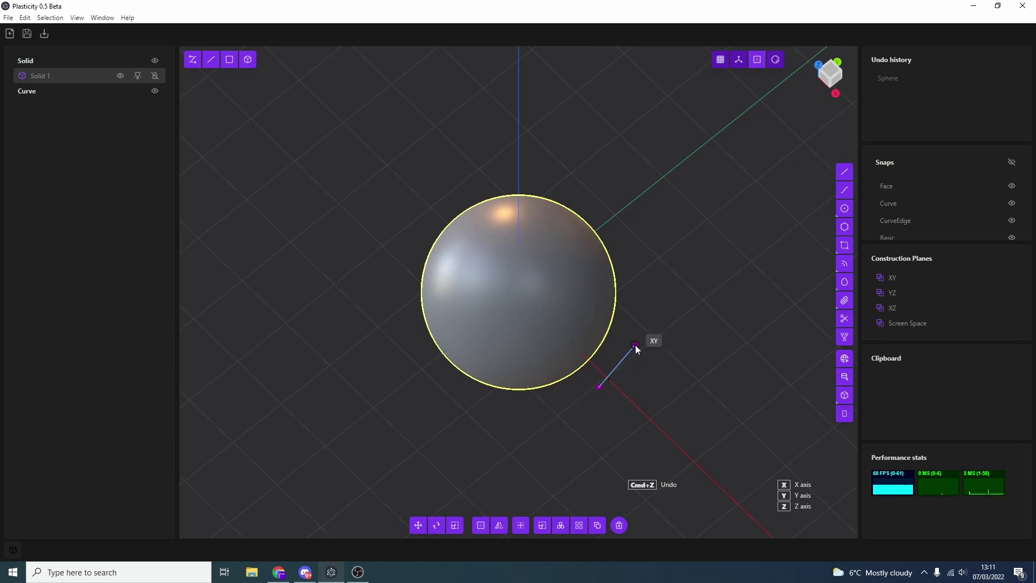
{"action": "left_click", "coordinate": [649, 347]}
{"action": "left_click", "coordinate": [677, 373]}
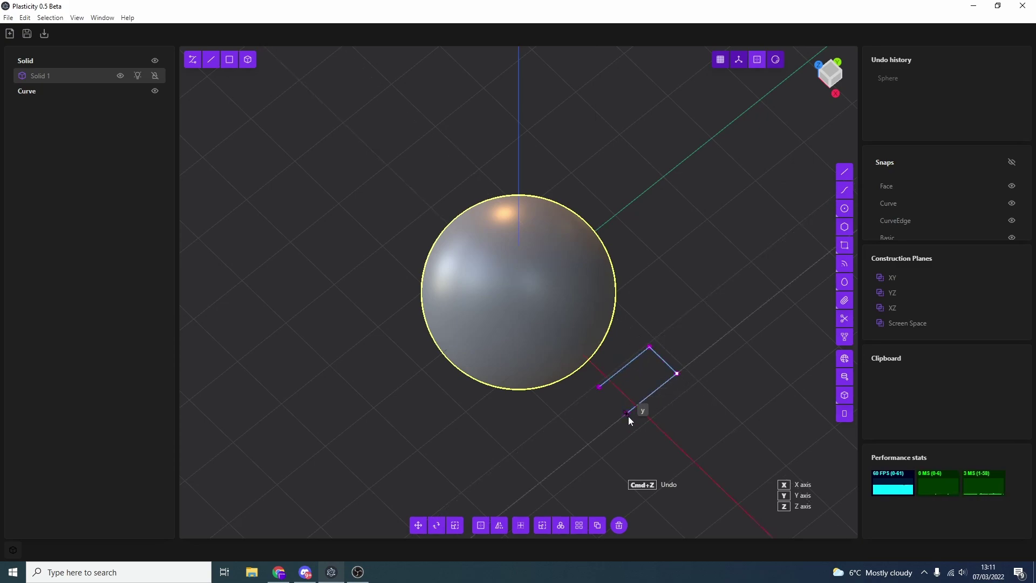
{"action": "left_click", "coordinate": [598, 387]}
- Fillet the rectangle's outer corner farthest from the sphere by about 0.13
{"action": "middle_click_drag", "start_coordinate": [597, 387], "coordinate": [677, 381]}
{"action": "scroll", "coordinate": [675, 389], "scroll_direction": "up", "scroll_amount": 1}
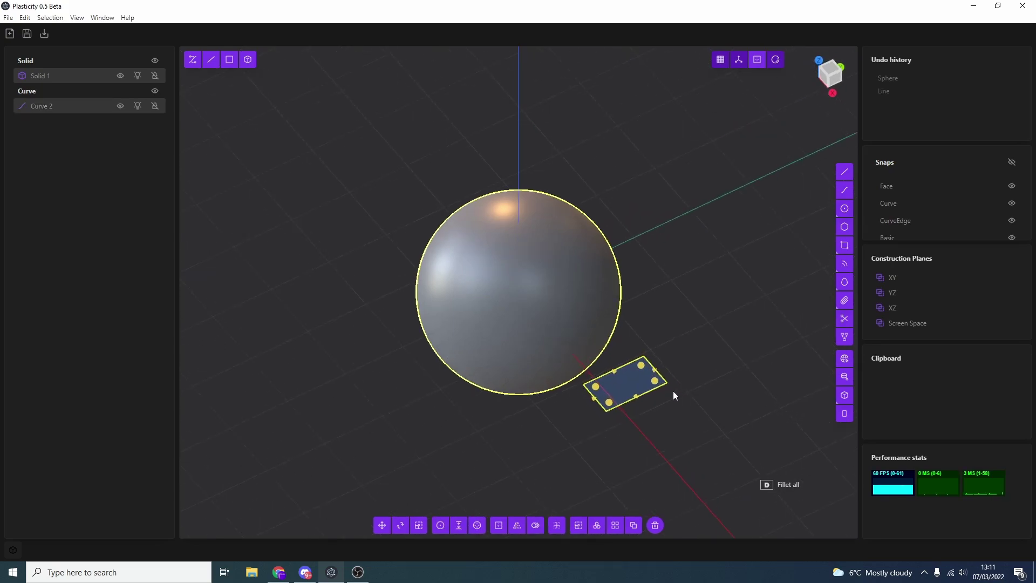
{"action": "key", "text": "d"}
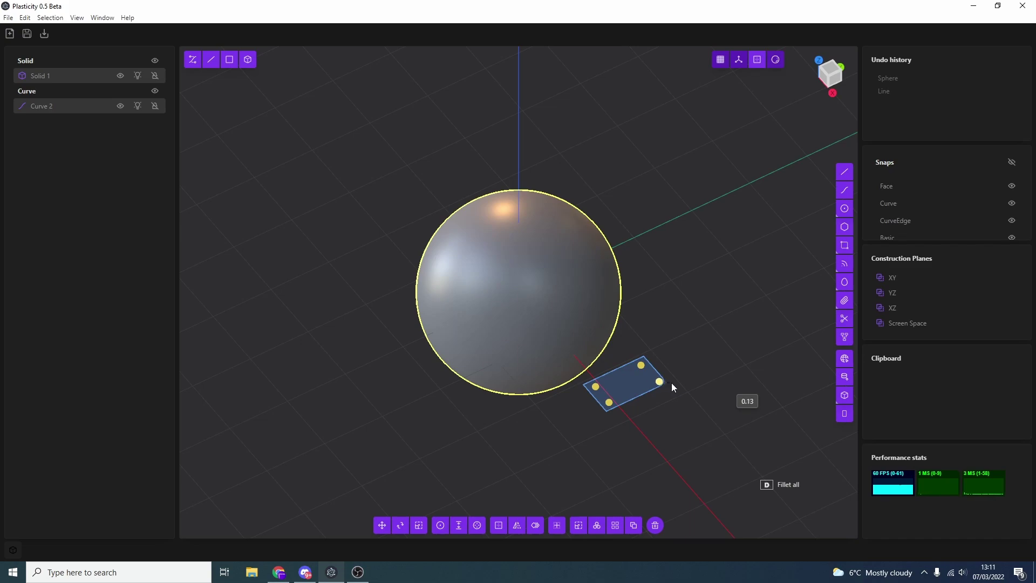
{"action": "left_click", "coordinate": [672, 383]}
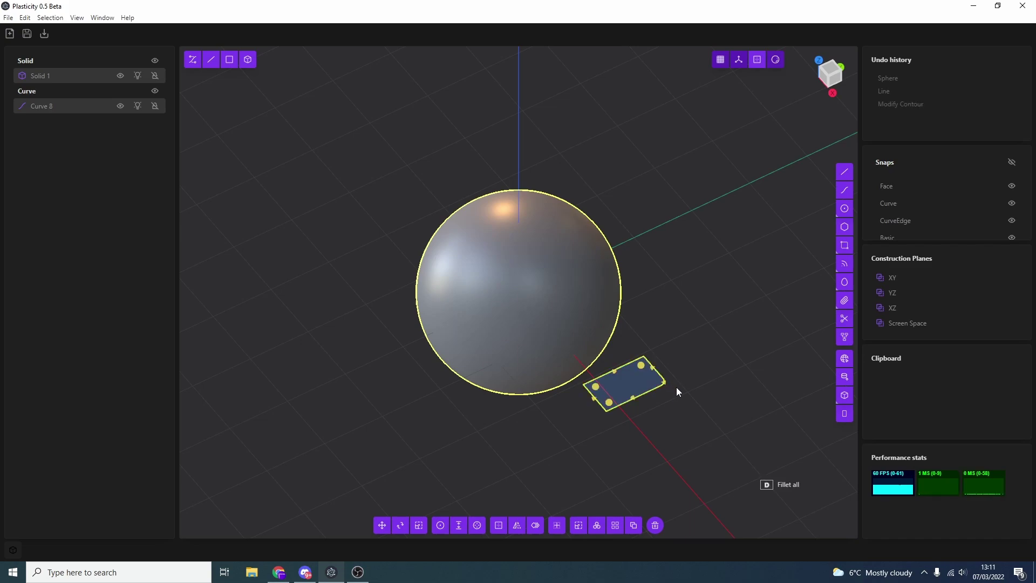
- Extrude the rectangular region upward about 2.89 into a solid box
{"action": "left_click", "coordinate": [632, 382]}
{"action": "key", "text": "e"}
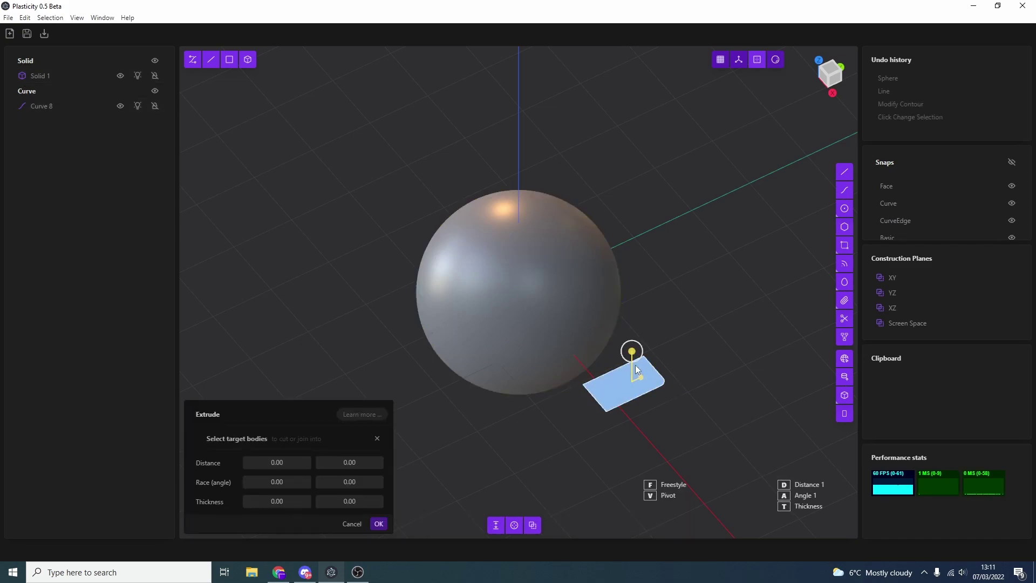
{"action": "left_click_drag", "start_coordinate": [632, 351], "coordinate": [678, 301]}
{"action": "middle_click_drag", "start_coordinate": [679, 301], "coordinate": [730, 315]}
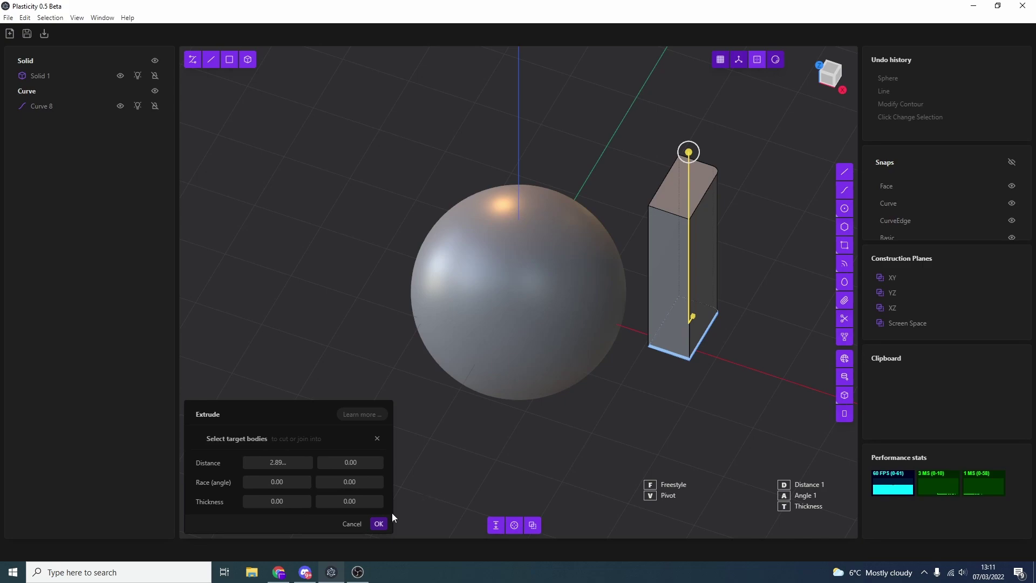
{"action": "left_click", "coordinate": [379, 523]}
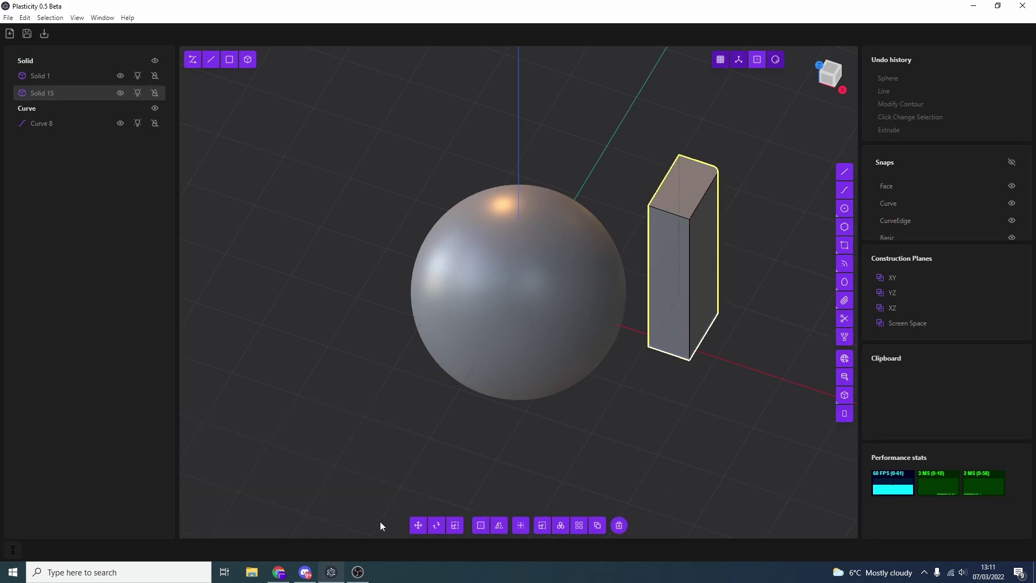
- Move the box about -0.77 along X so it overlaps the sphere, and hide the rectangle curve
{"action": "left_click", "coordinate": [421, 525]}
{"action": "left_click_drag", "start_coordinate": [715, 272], "coordinate": [660, 261]}
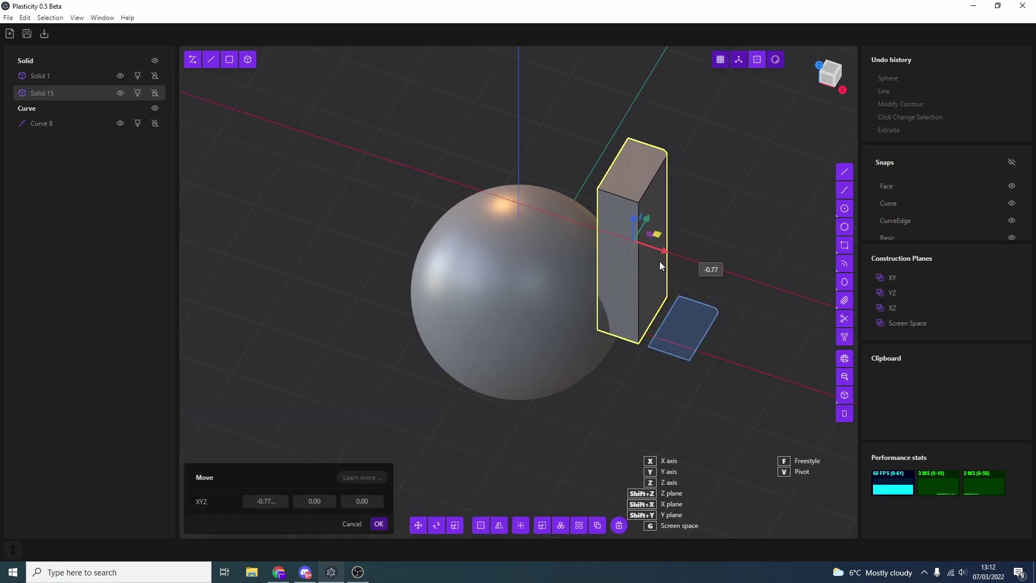
{"action": "middle_click_drag", "start_coordinate": [682, 293], "coordinate": [662, 381]}
{"action": "key", "text": "Return"}
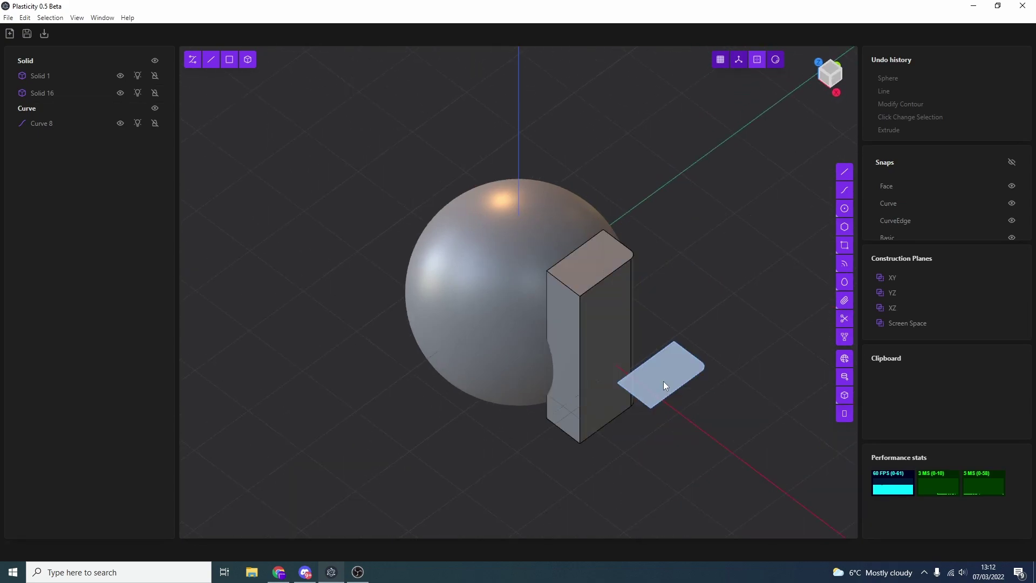
{"action": "key", "text": "e"}
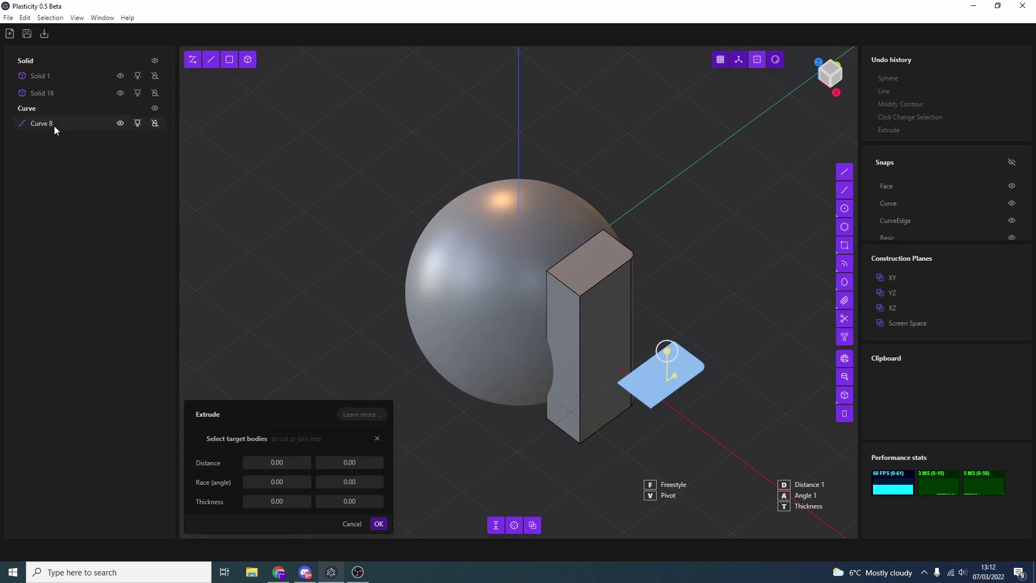
{"action": "left_click", "coordinate": [120, 123]}
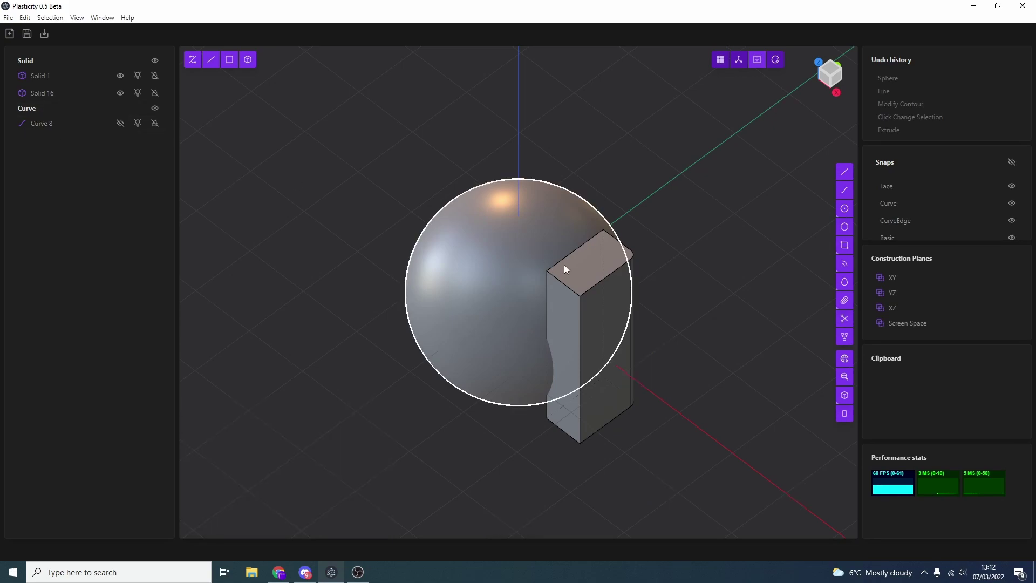
- Create a 360-degree radial array of the box around the sphere's centre as five evenly spaced boxes
{"action": "left_click", "coordinate": [597, 293]}
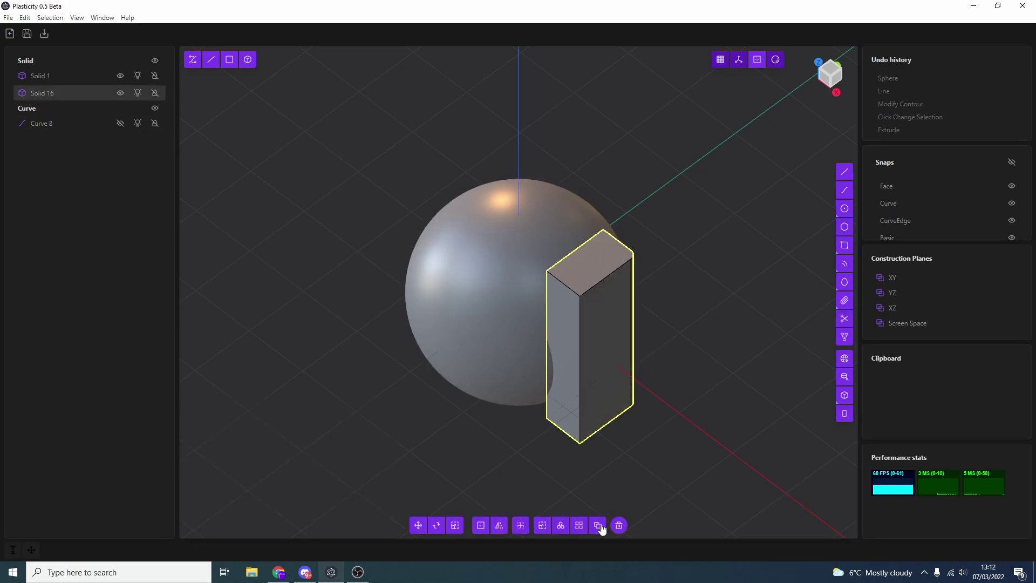
{"action": "left_click", "coordinate": [561, 526]}
{"action": "middle_click_drag", "start_coordinate": [564, 527], "coordinate": [569, 464]}
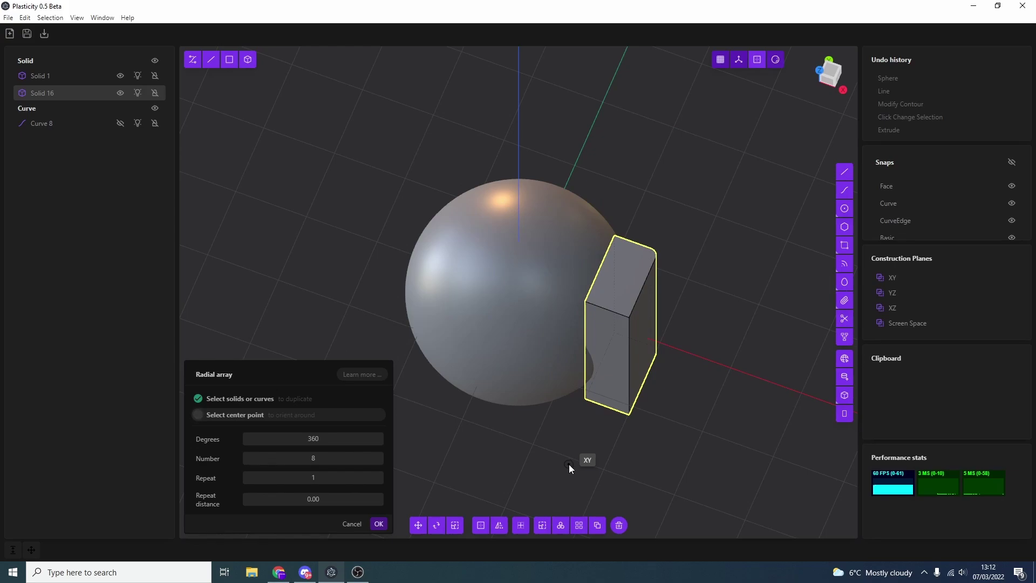
{"action": "left_click", "coordinate": [519, 293]}
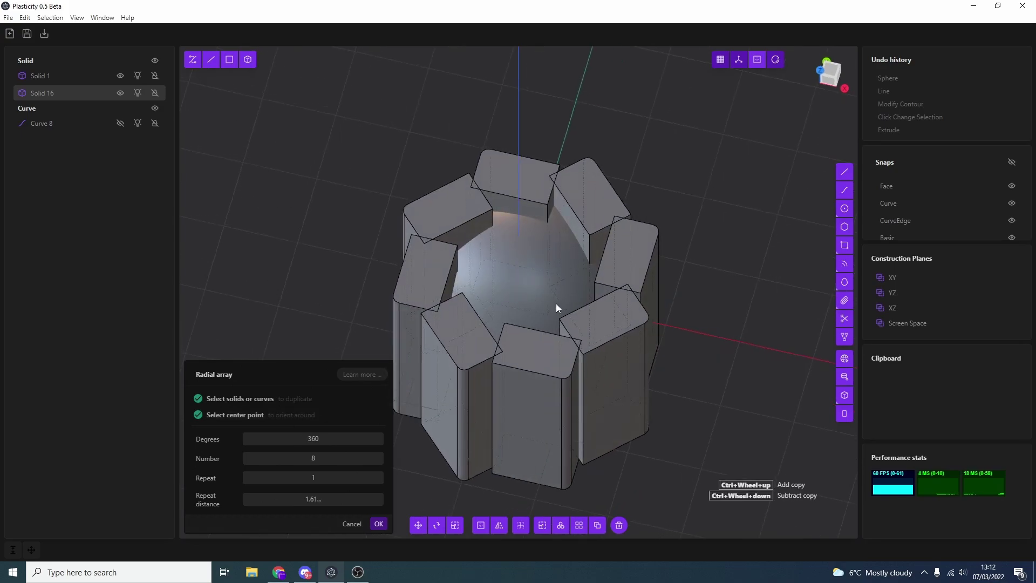
{"action": "scroll", "coordinate": [327, 460], "scroll_direction": "down", "scroll_amount": 2, "text": "ctrl"}
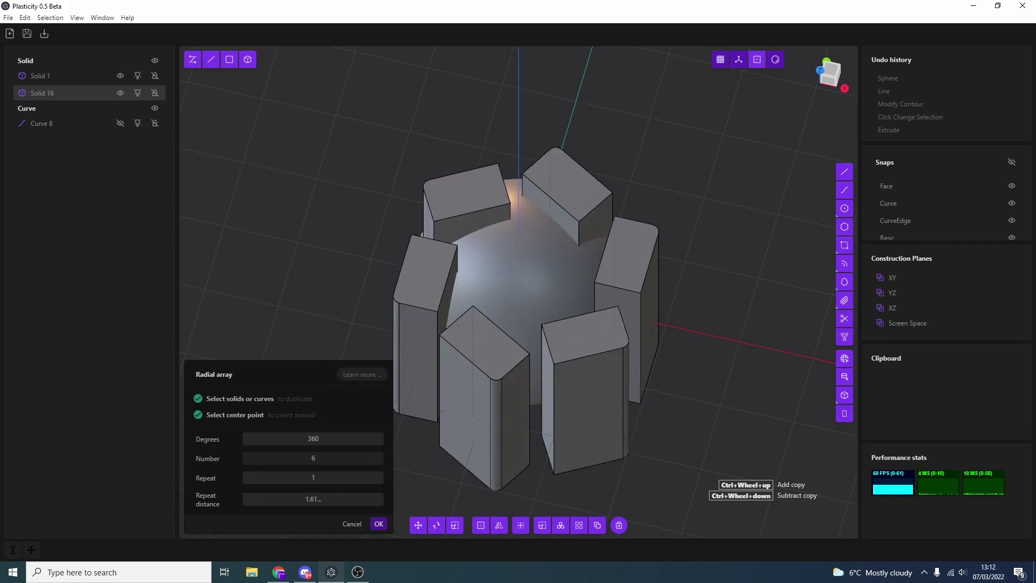
{"action": "middle_click_drag", "start_coordinate": [399, 450], "coordinate": [556, 376]}
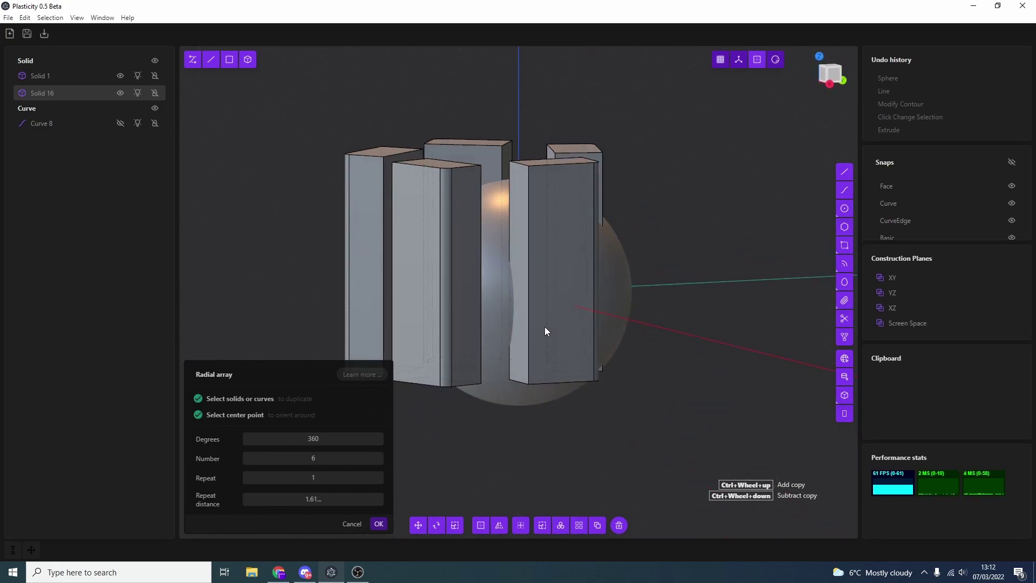
{"action": "middle_click_drag", "start_coordinate": [545, 327], "coordinate": [520, 389]}
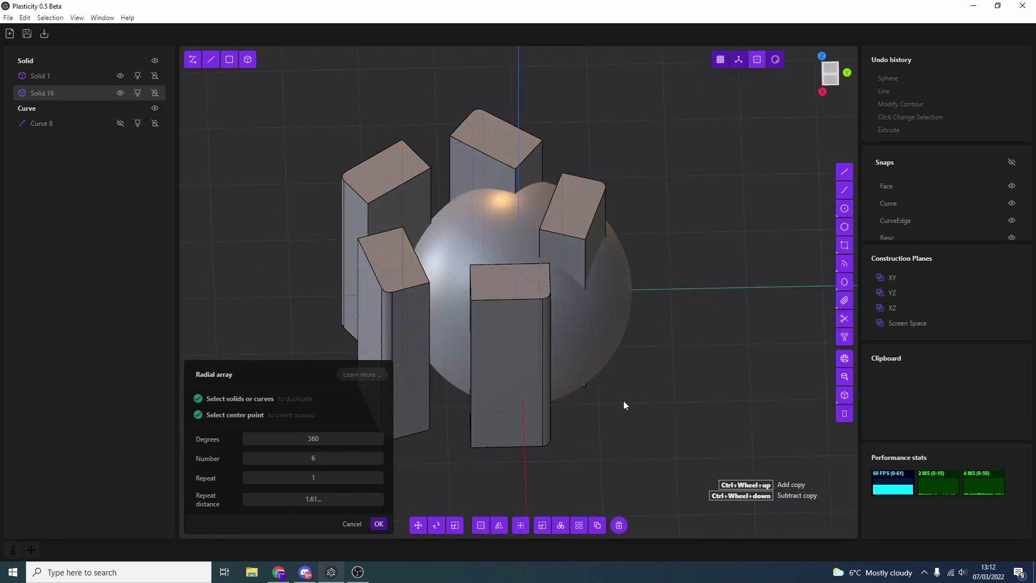
{"action": "left_click", "coordinate": [379, 524]}
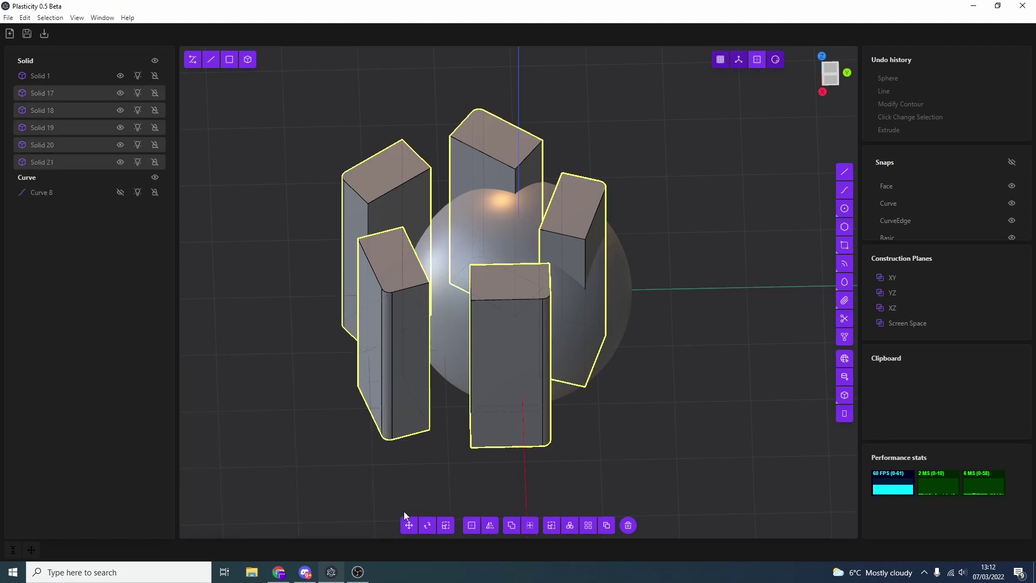
- Subtract all five boxes from the sphere with a Boolean difference, using the sphere as the target body
{"action": "left_click", "coordinate": [592, 409]}
{"action": "middle_click_drag", "start_coordinate": [592, 409], "coordinate": [620, 321]}
{"action": "left_click", "coordinate": [616, 318]}
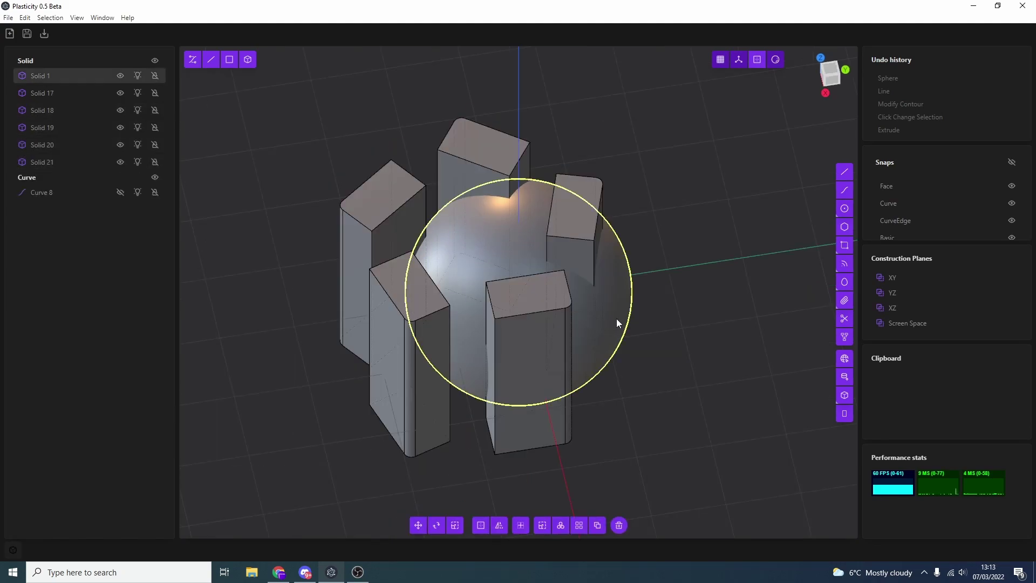
{"action": "left_click", "coordinate": [574, 216], "text": "shift"}
{"action": "left_click", "coordinate": [491, 157], "text": "shift"}
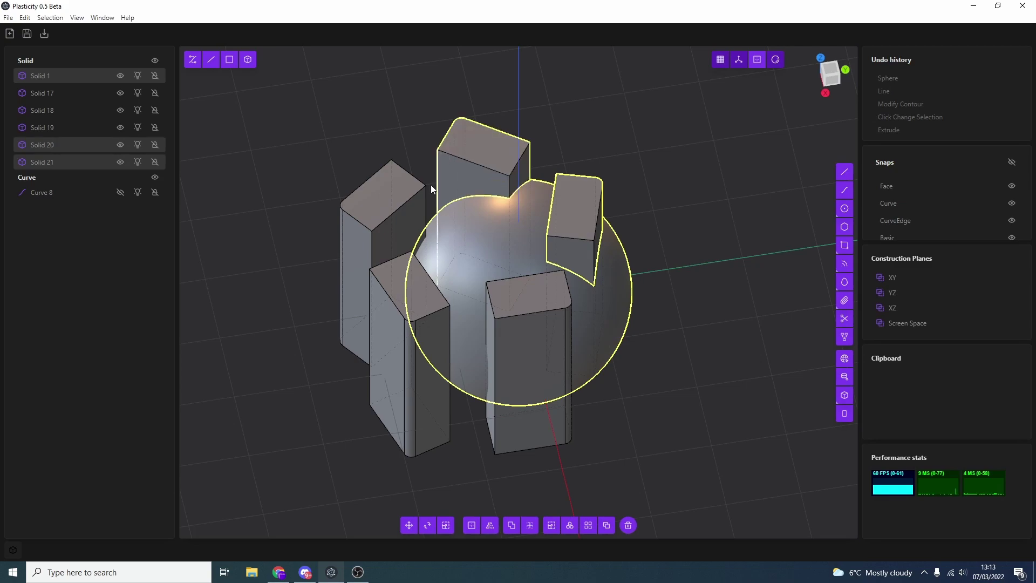
{"action": "left_click", "coordinate": [390, 251], "text": "shift"}
{"action": "middle_click_drag", "start_coordinate": [389, 252], "coordinate": [525, 425]}
{"action": "left_click", "coordinate": [527, 424], "text": "shift"}
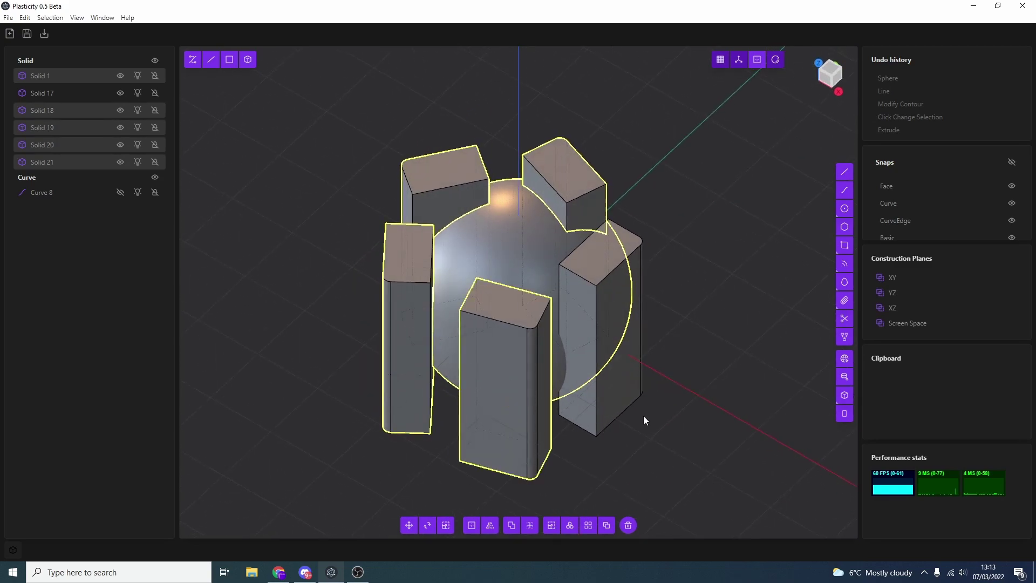
{"action": "left_click", "coordinate": [607, 409], "text": "shift"}
{"action": "middle_click_drag", "start_coordinate": [607, 409], "coordinate": [580, 482]}
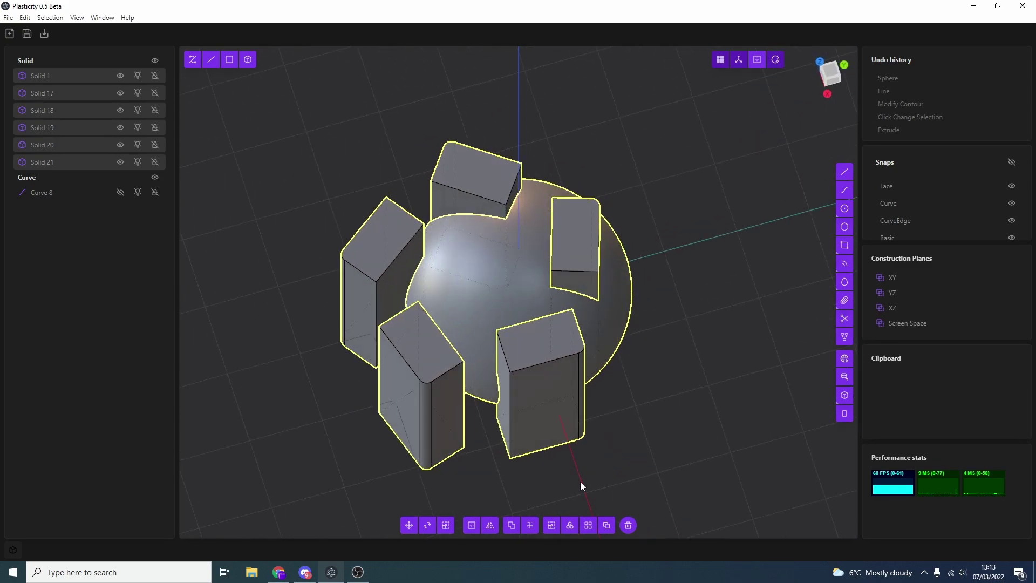
{"action": "left_click", "coordinate": [511, 530]}
{"action": "middle_click_drag", "start_coordinate": [545, 432], "coordinate": [578, 353]}
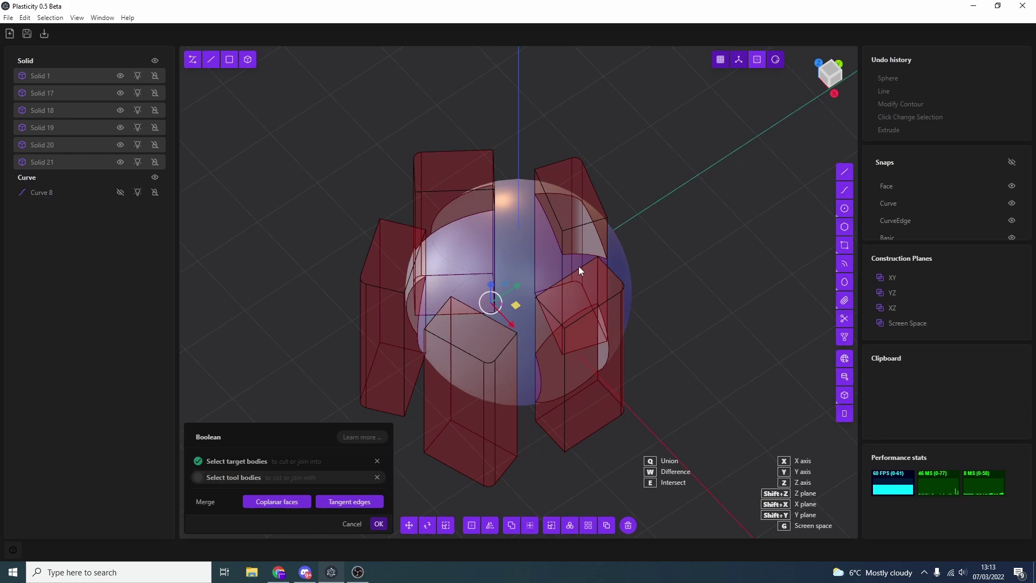
{"action": "middle_click_drag", "start_coordinate": [517, 281], "coordinate": [555, 274]}
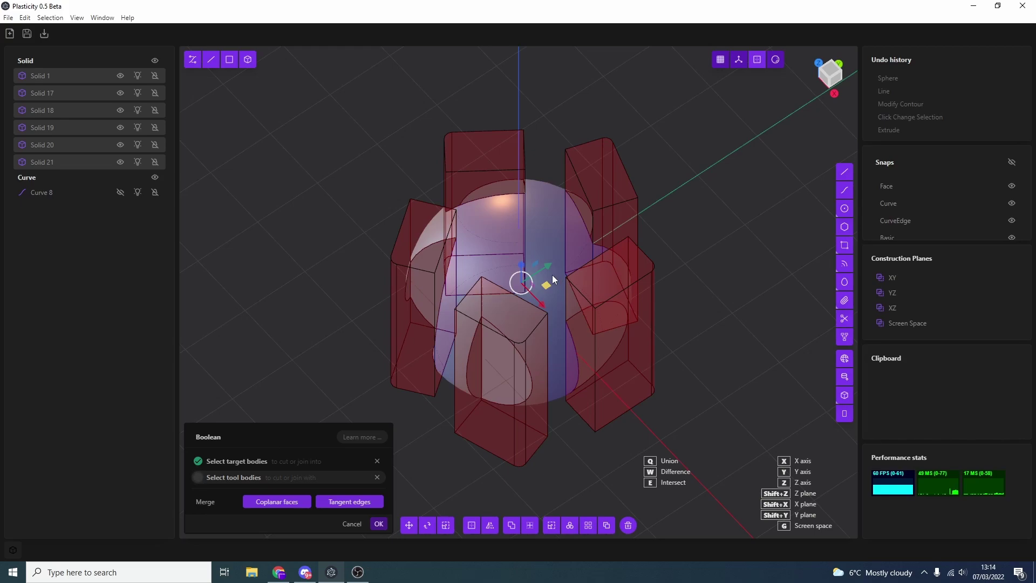
{"action": "left_click", "coordinate": [380, 523]}
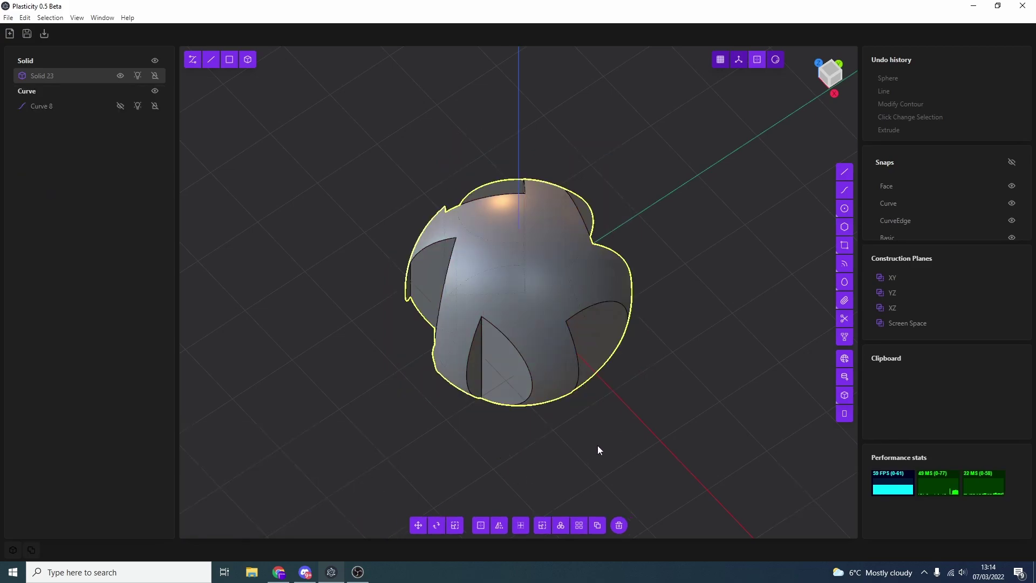
- Bevel the rim edges of the sphere's front cutout with the Fillet tool, using edge selection
{"action": "middle_click_drag", "start_coordinate": [597, 449], "coordinate": [624, 409]}
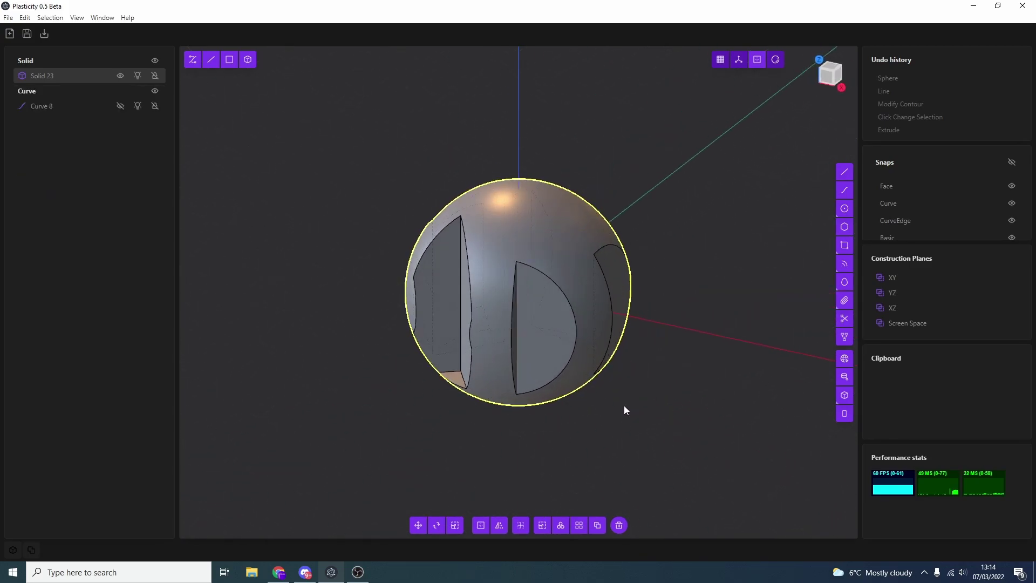
{"action": "left_click", "coordinate": [216, 64]}
{"action": "left_click", "coordinate": [538, 270]}
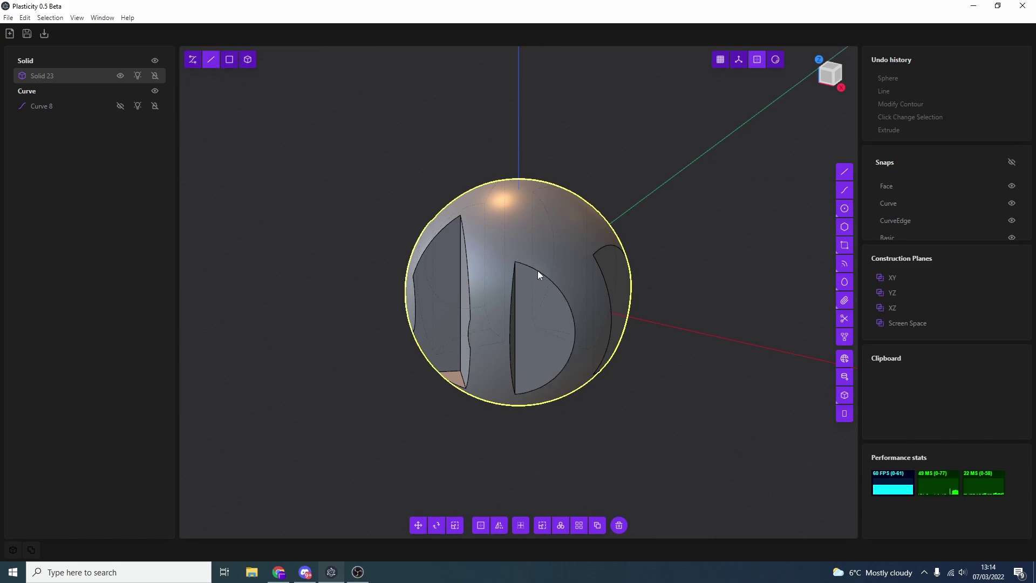
{"action": "key", "text": "f"}
{"action": "middle_click_drag", "start_coordinate": [511, 299], "coordinate": [489, 294]}
{"action": "left_click", "coordinate": [494, 293]}
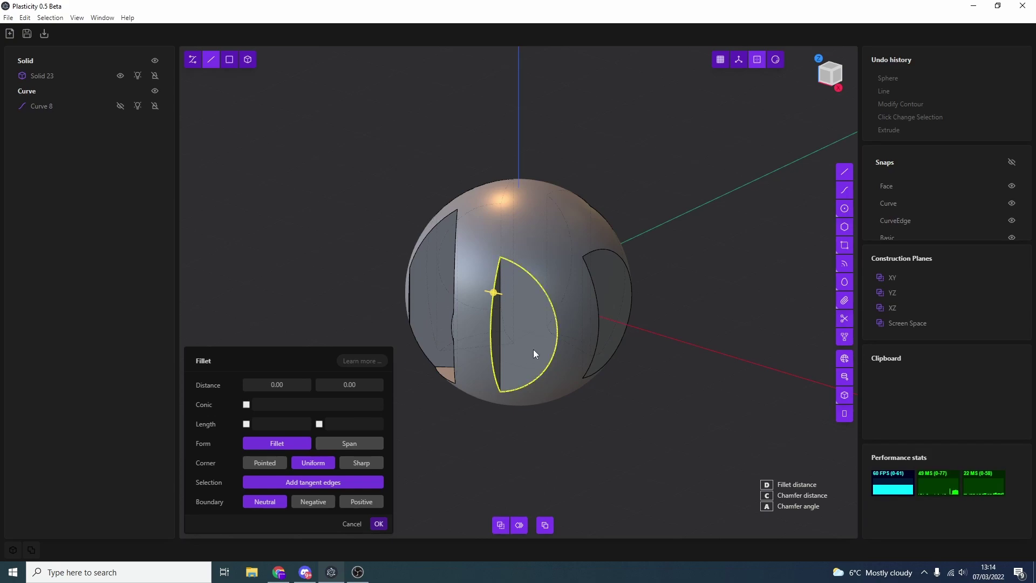
{"action": "left_click_drag", "start_coordinate": [533, 350], "coordinate": [548, 349]}
{"action": "middle_click_drag", "start_coordinate": [703, 383], "coordinate": [620, 421]}
{"action": "left_click", "coordinate": [379, 523]}
{"action": "middle_click_drag", "start_coordinate": [380, 526], "coordinate": [663, 341]}
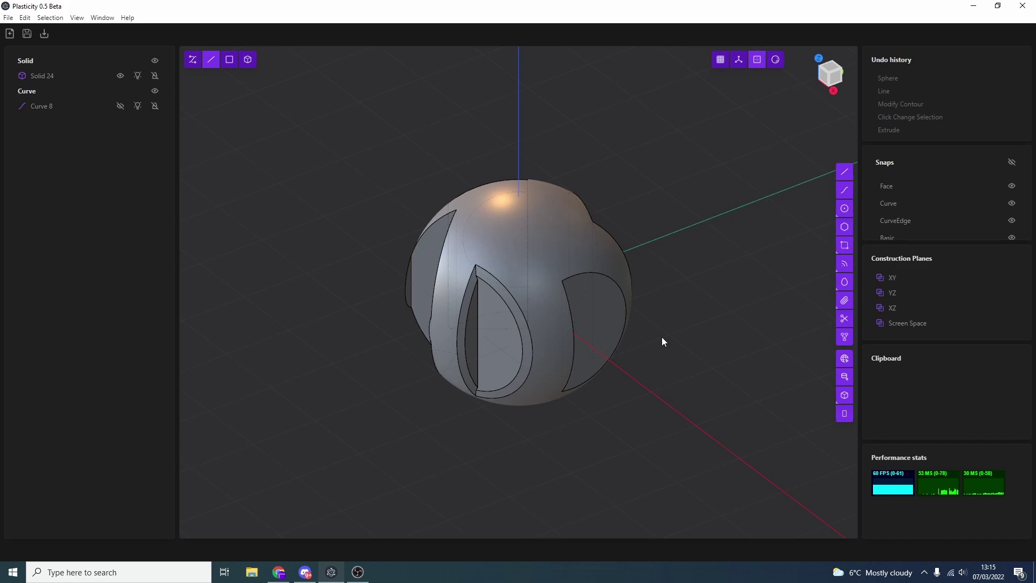